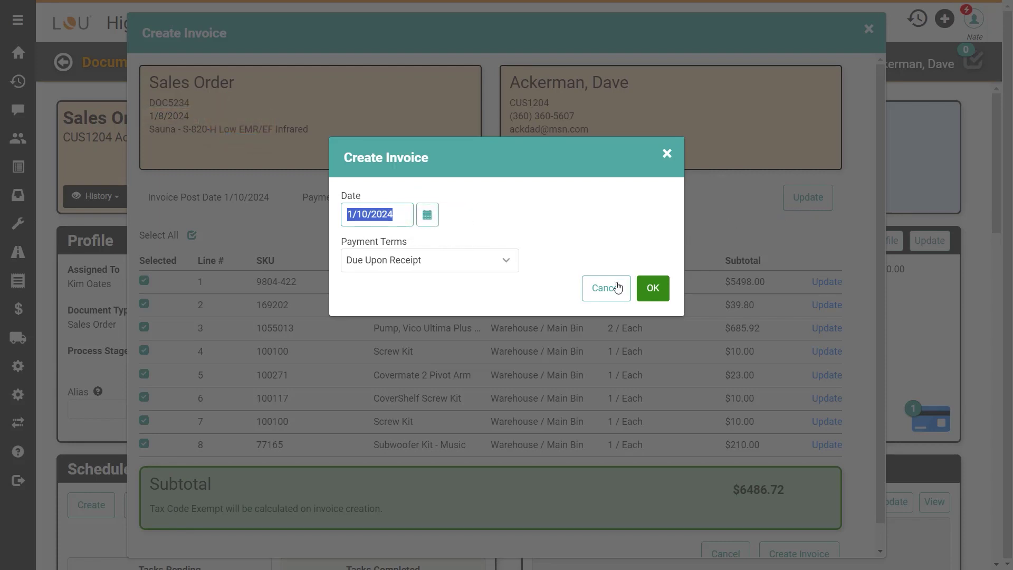
Leave the invoice date and payment terms settings and try to create the invoice with all line items selected.
{"action": "left_click", "coordinate": [607, 298]}
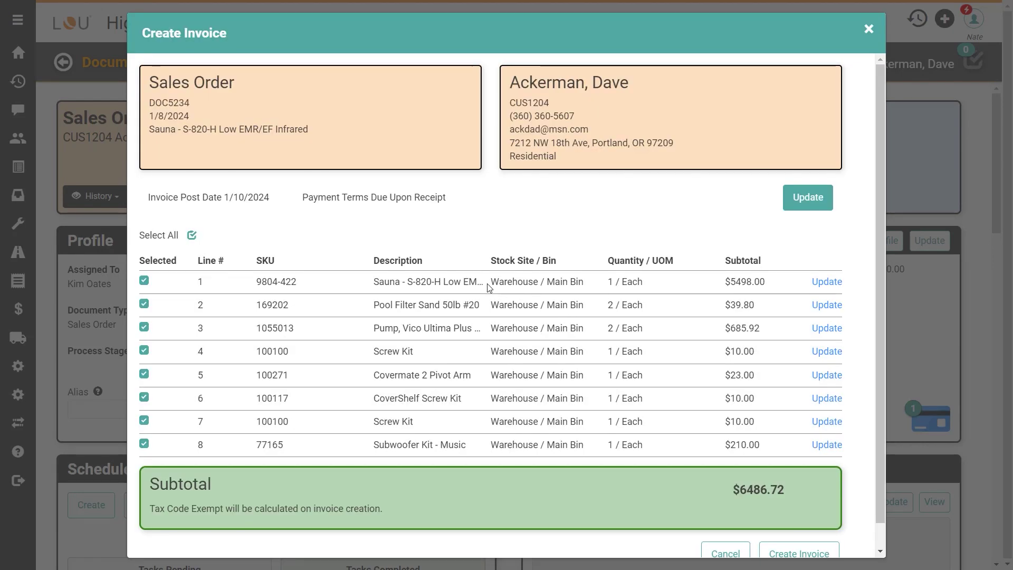
{"action": "scroll", "coordinate": [488, 286], "scroll_direction": "down", "scroll_amount": 1}
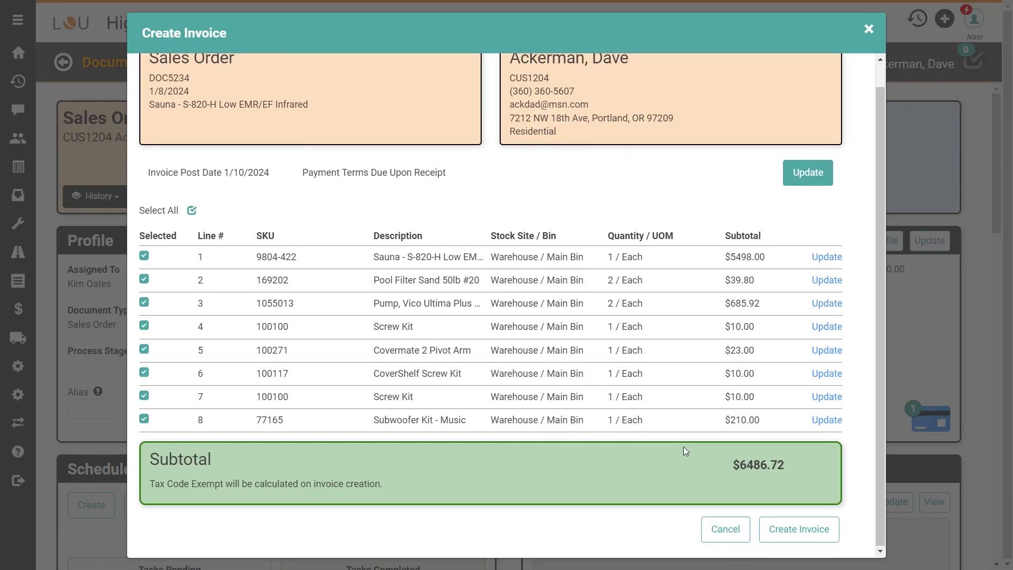
{"action": "left_click", "coordinate": [799, 537]}
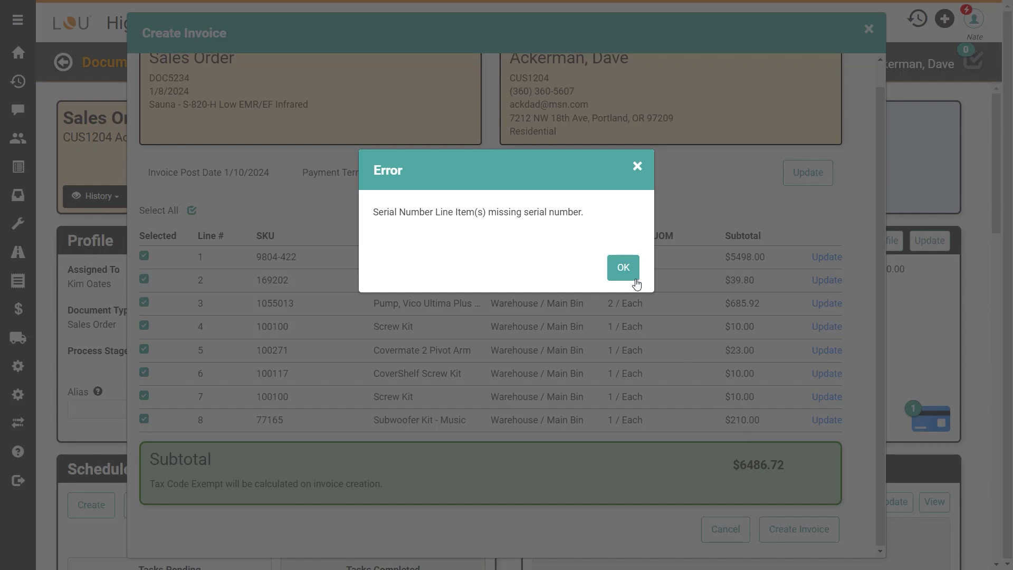
{"action": "left_click", "coordinate": [624, 268]}
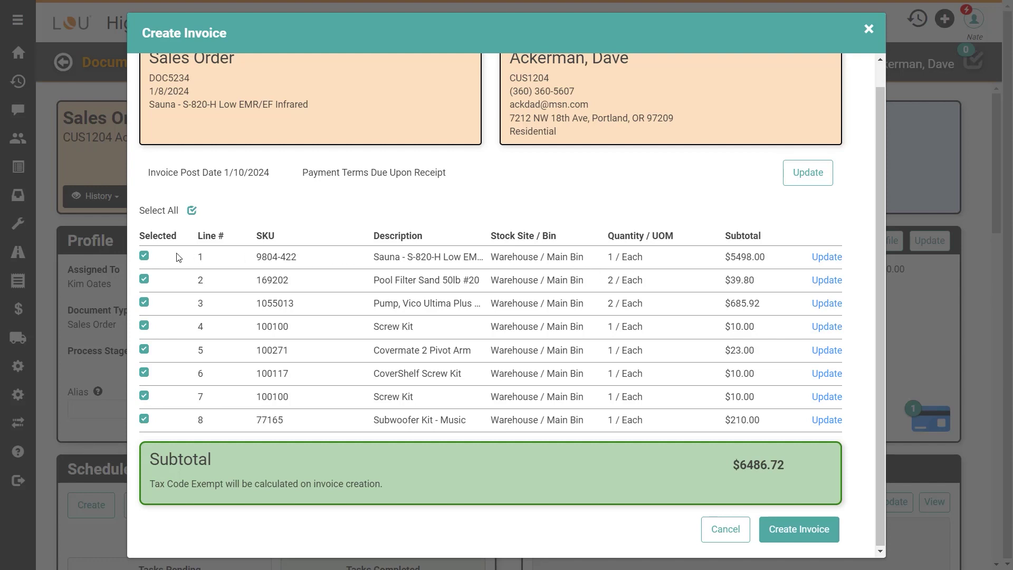
Exclude the line 1 sauna (SKU 9804-422) from the selection and create the invoice for the remaining line items.
{"action": "left_click", "coordinate": [143, 258]}
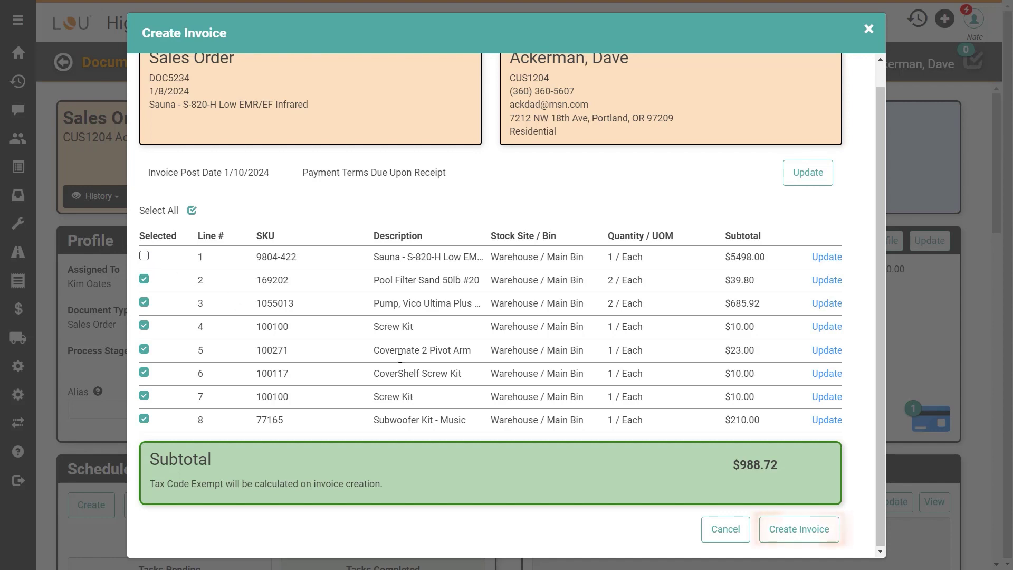
{"action": "left_click", "coordinate": [797, 538]}
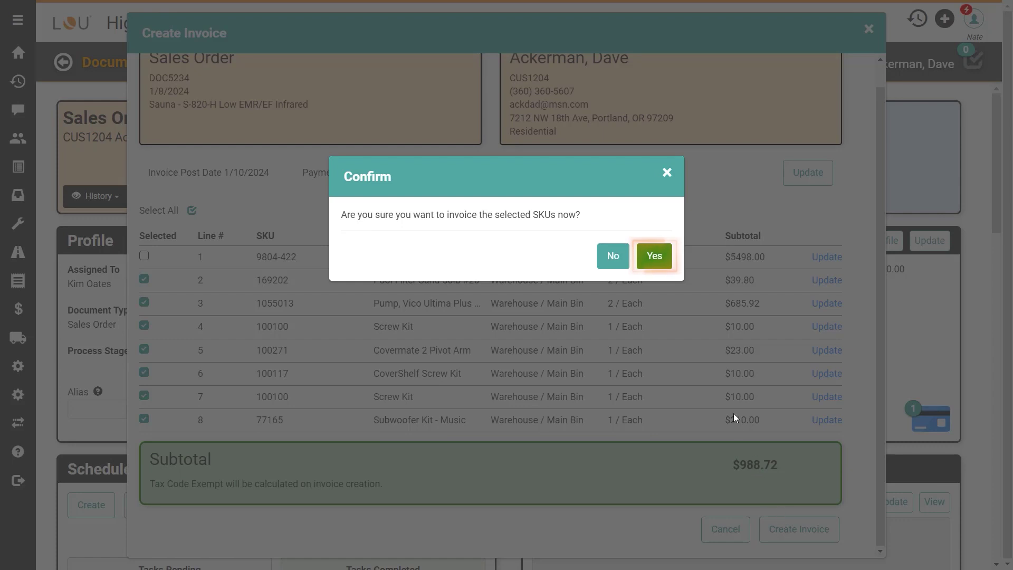
{"action": "left_click", "coordinate": [653, 268]}
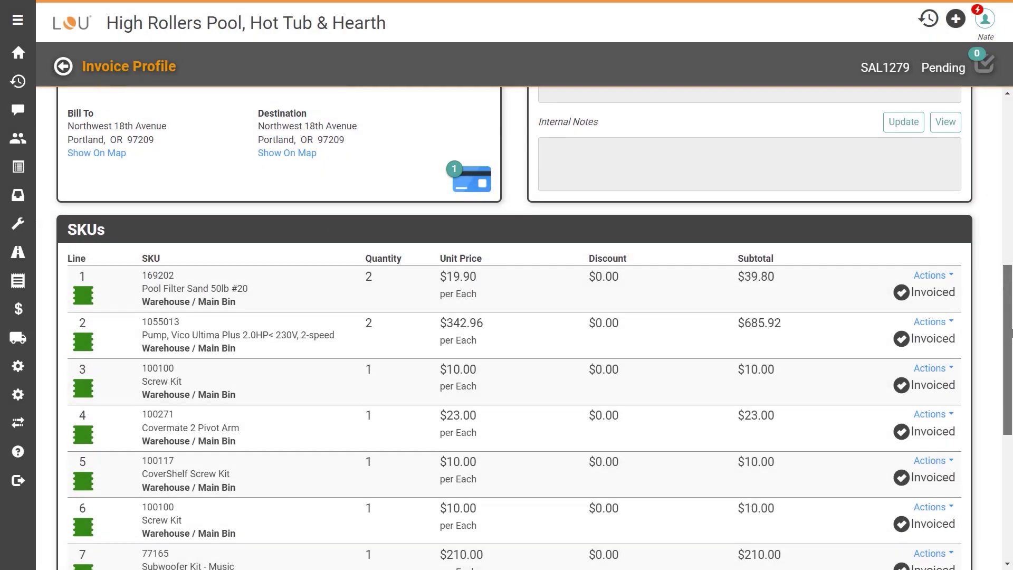
Review the new invoice, start a payment on it for the full balance of $988.72, and choose check as the payment method.
{"action": "left_click_drag", "start_coordinate": [1009, 334], "coordinate": [1009, 166]}
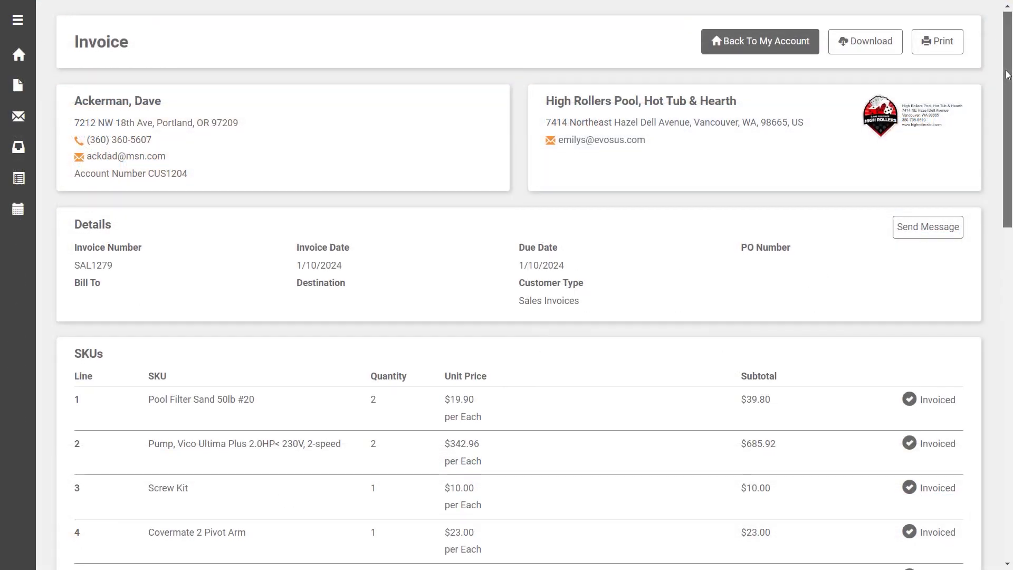
{"action": "left_click_drag", "start_coordinate": [1009, 72], "coordinate": [1009, 315]}
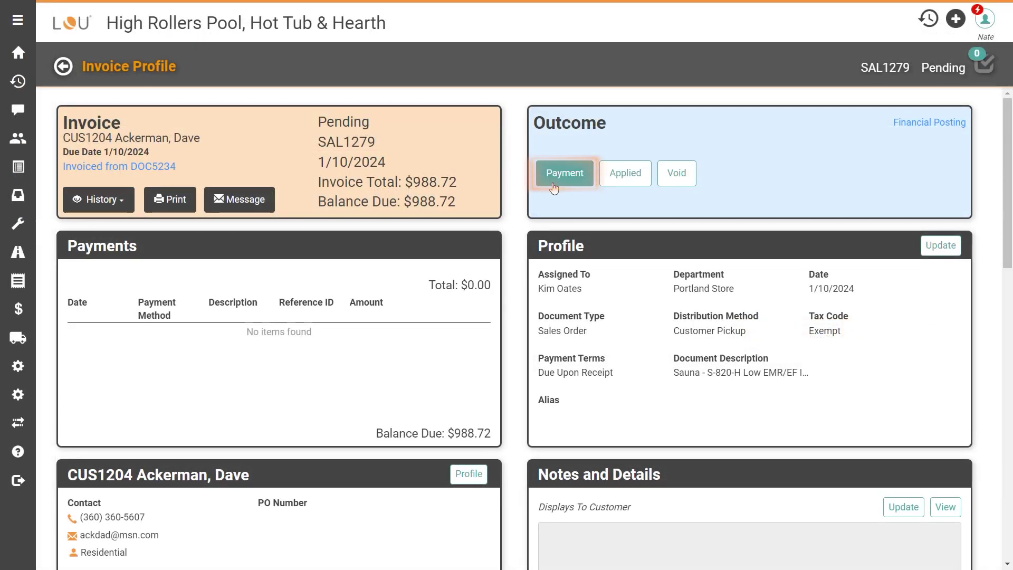
{"action": "left_click", "coordinate": [554, 186]}
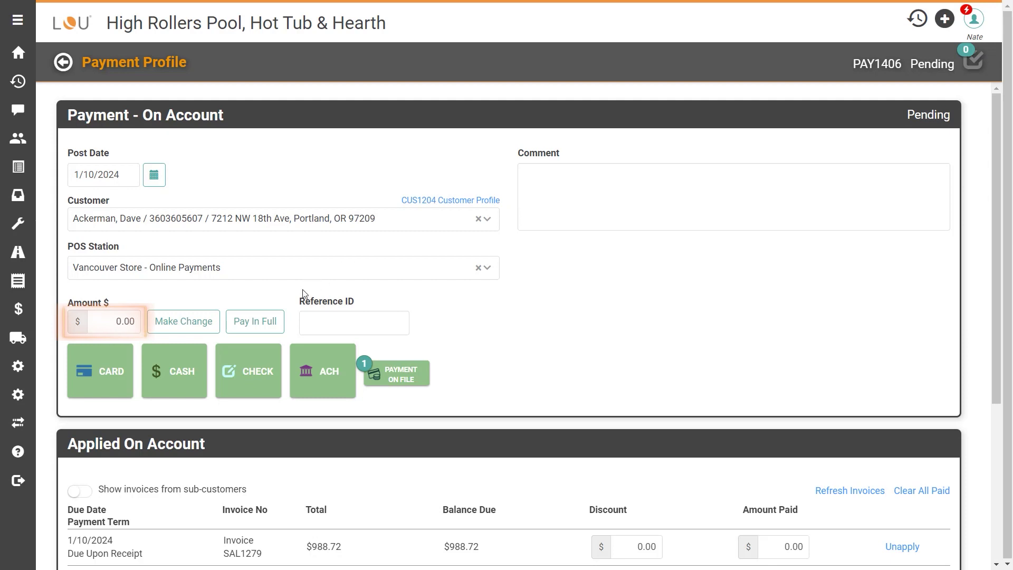
{"action": "left_click", "coordinate": [282, 335]}
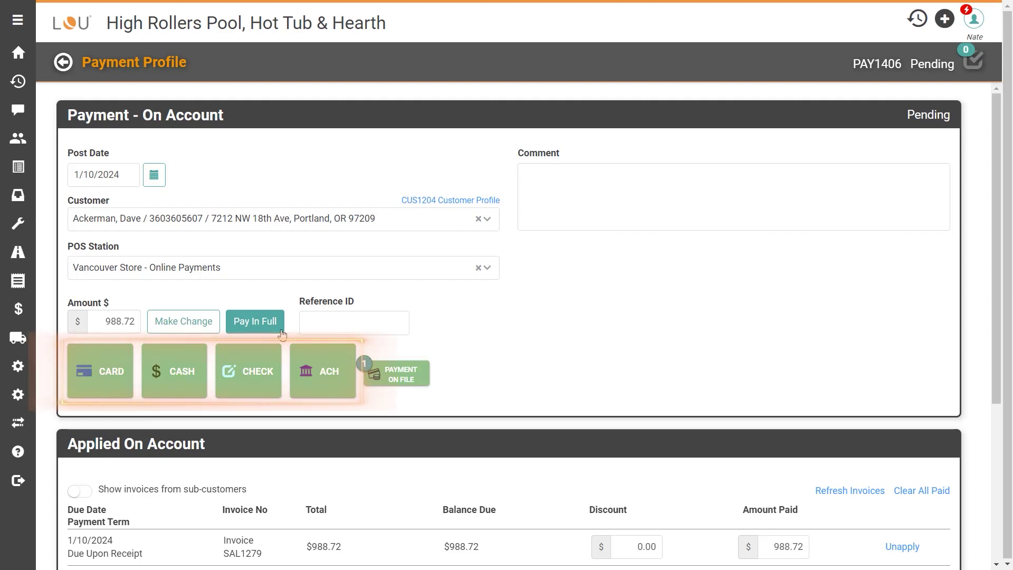
{"action": "left_click", "coordinate": [274, 358]}
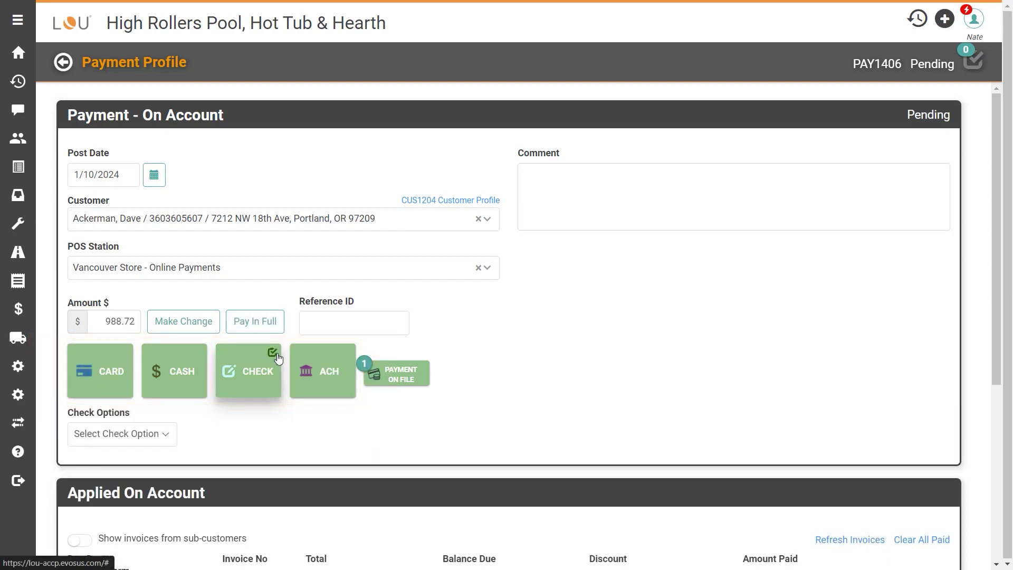
Create the on-account check payment applied to the invoice, using the Check option, and review the completed payment.
{"action": "left_click_drag", "start_coordinate": [996, 328], "coordinate": [1010, 520]}
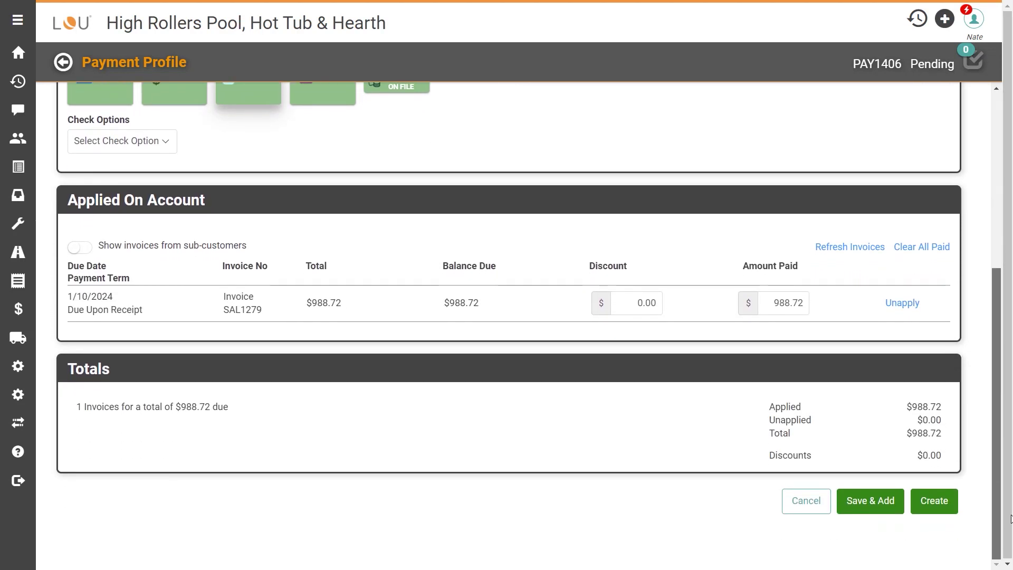
{"action": "left_click", "coordinate": [940, 514]}
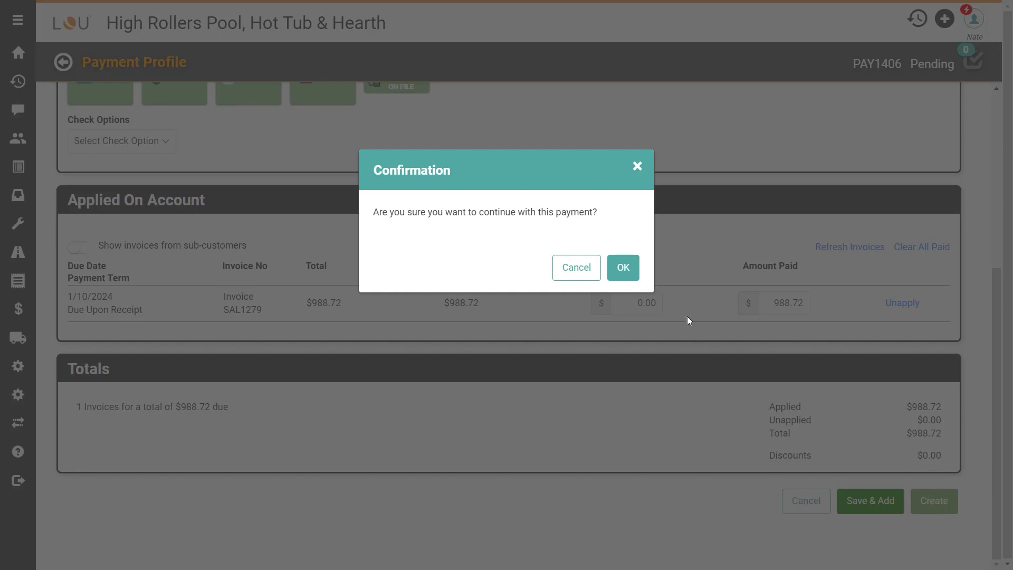
{"action": "left_click", "coordinate": [624, 270]}
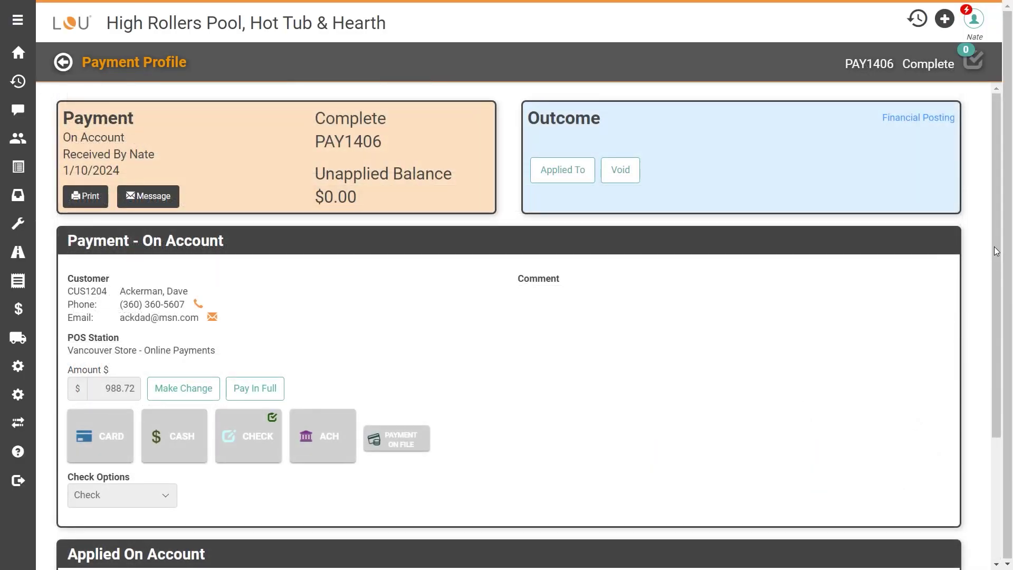
{"action": "left_click_drag", "start_coordinate": [995, 246], "coordinate": [1002, 401]}
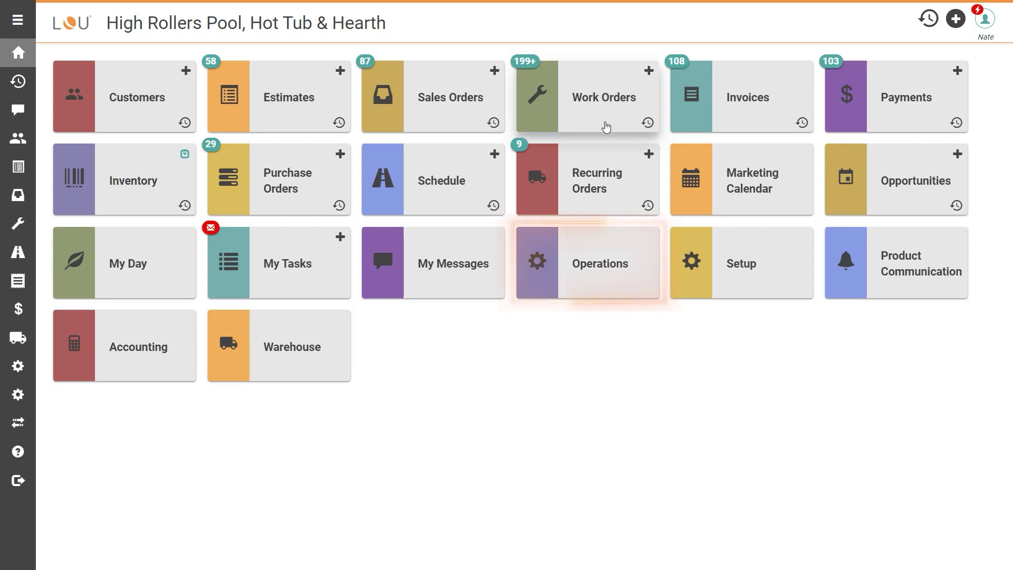
Open Mass Invoice for recurring orders from Operations and check the month filter, keeping December 2023.
{"action": "left_click", "coordinate": [609, 285]}
{"action": "scroll", "coordinate": [608, 284], "scroll_direction": "down", "scroll_amount": 10}
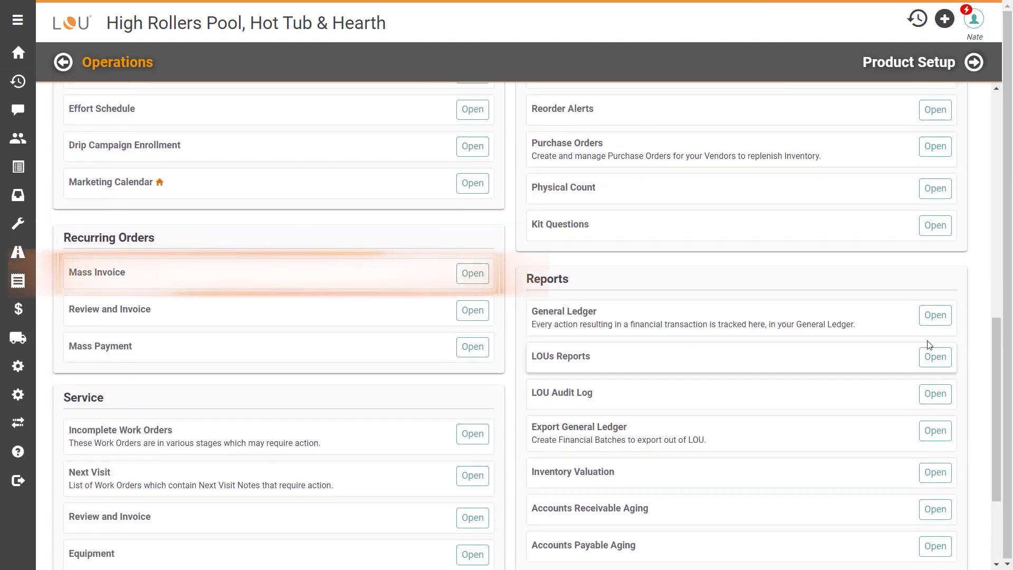
{"action": "left_click", "coordinate": [472, 274]}
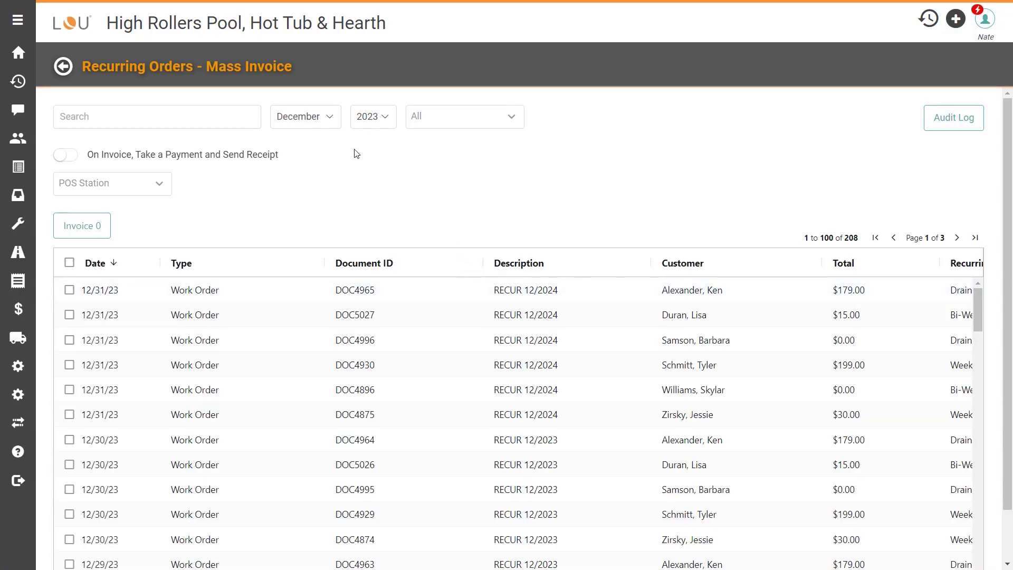
{"action": "left_click", "coordinate": [331, 123]}
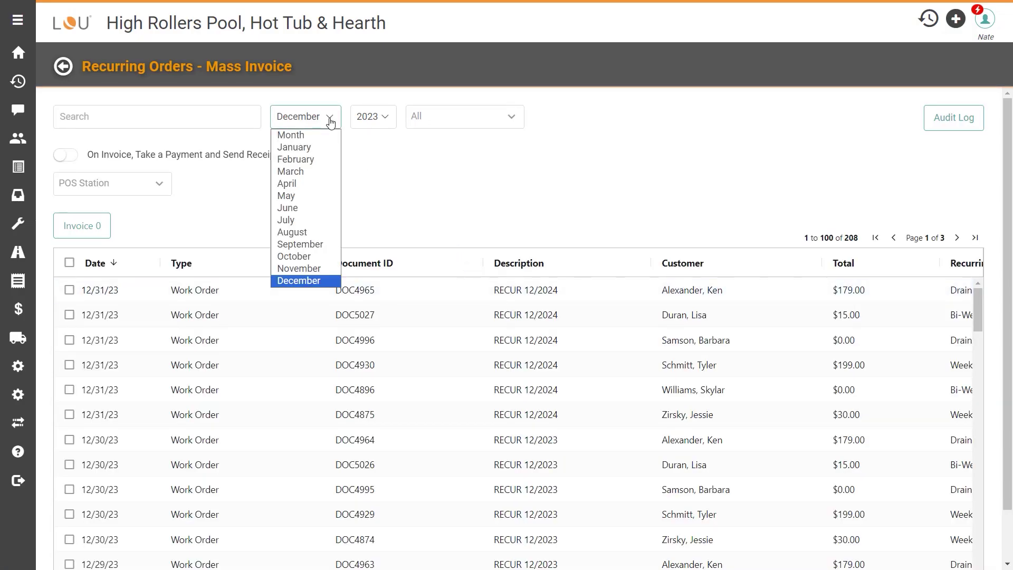
{"action": "left_click", "coordinate": [331, 123]}
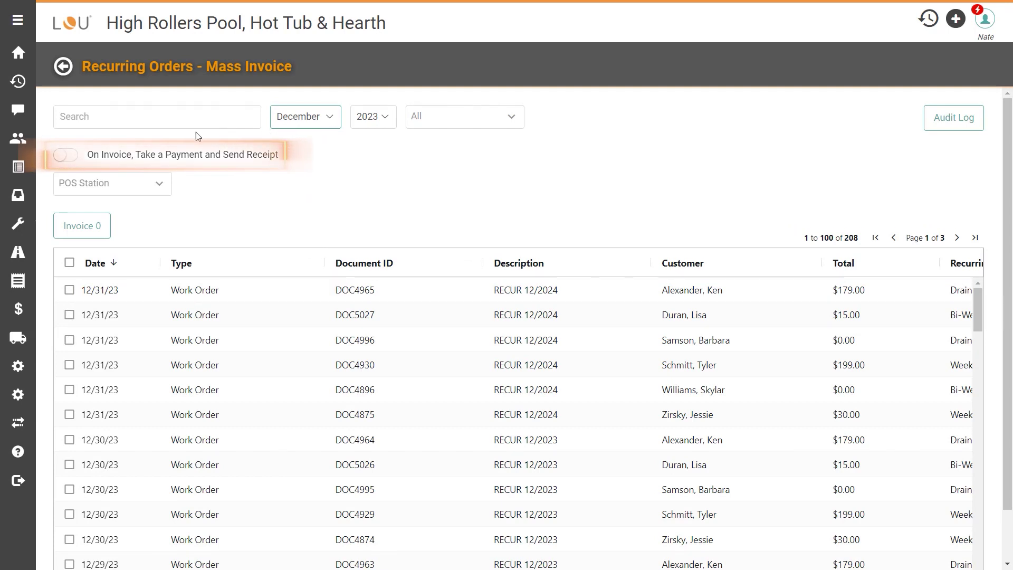
Enable taking a payment and sending a receipt on invoicing, with Back Office as the POS station.
{"action": "left_click", "coordinate": [70, 157]}
{"action": "left_click", "coordinate": [158, 185]}
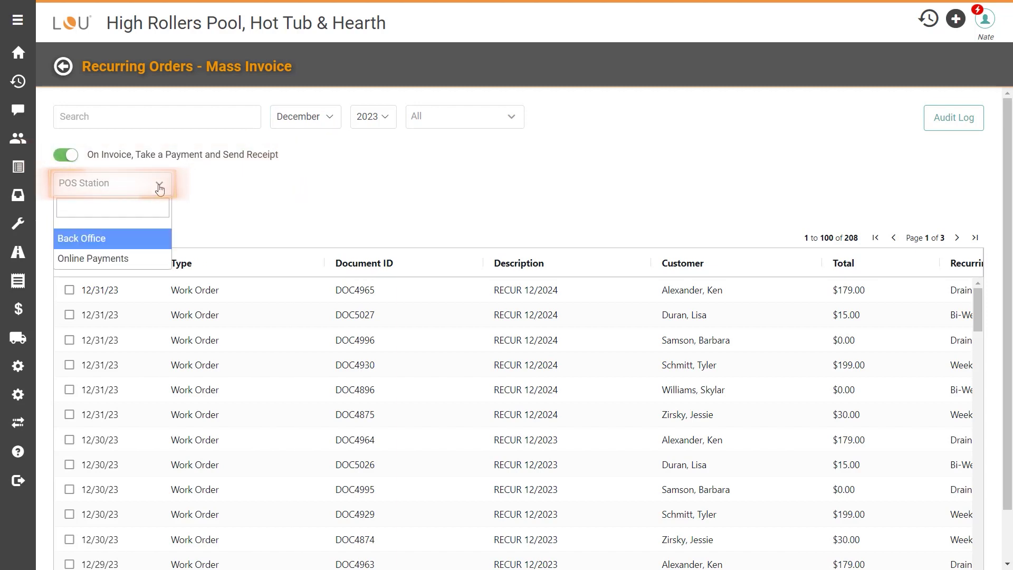
{"action": "left_click", "coordinate": [154, 239]}
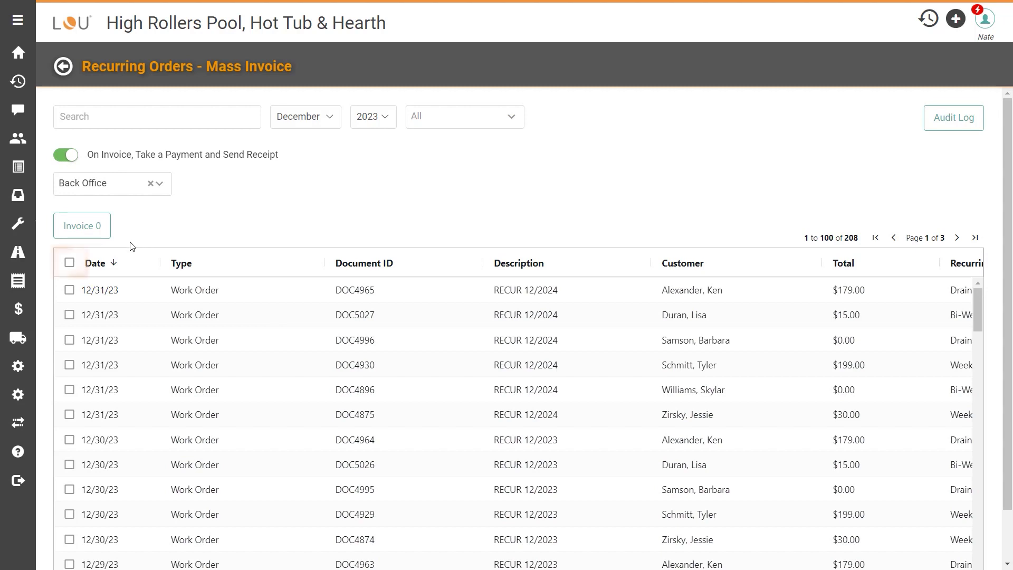
Mass-invoice all the listed December 2023 recurring orders and open the audit log.
{"action": "left_click", "coordinate": [69, 263]}
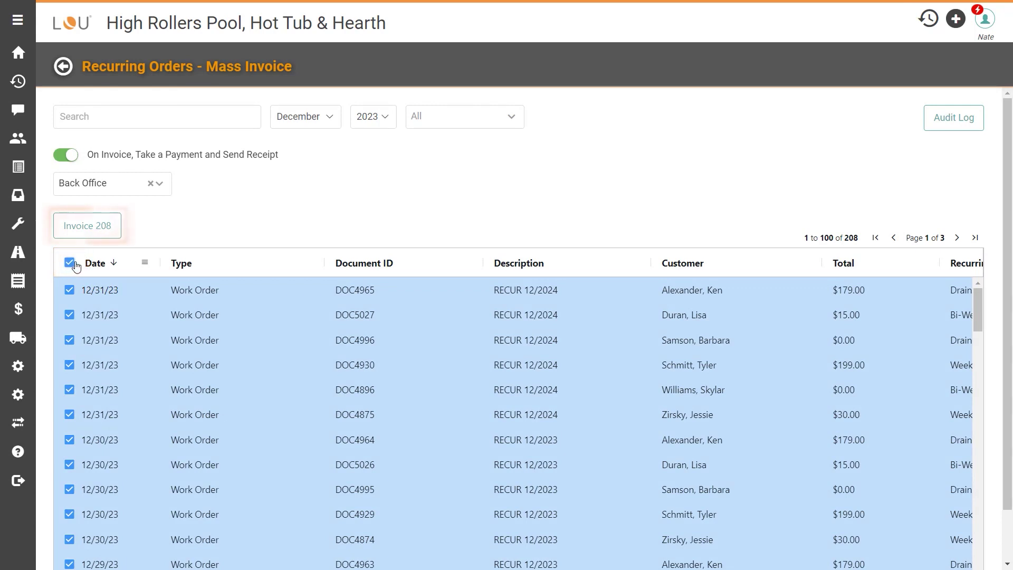
{"action": "left_click", "coordinate": [99, 238]}
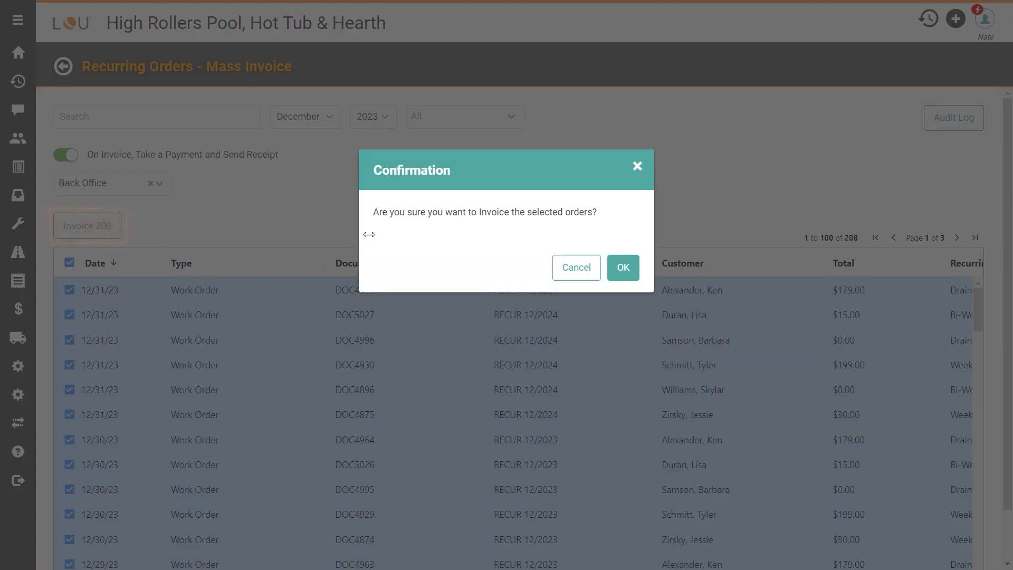
{"action": "left_click", "coordinate": [624, 268]}
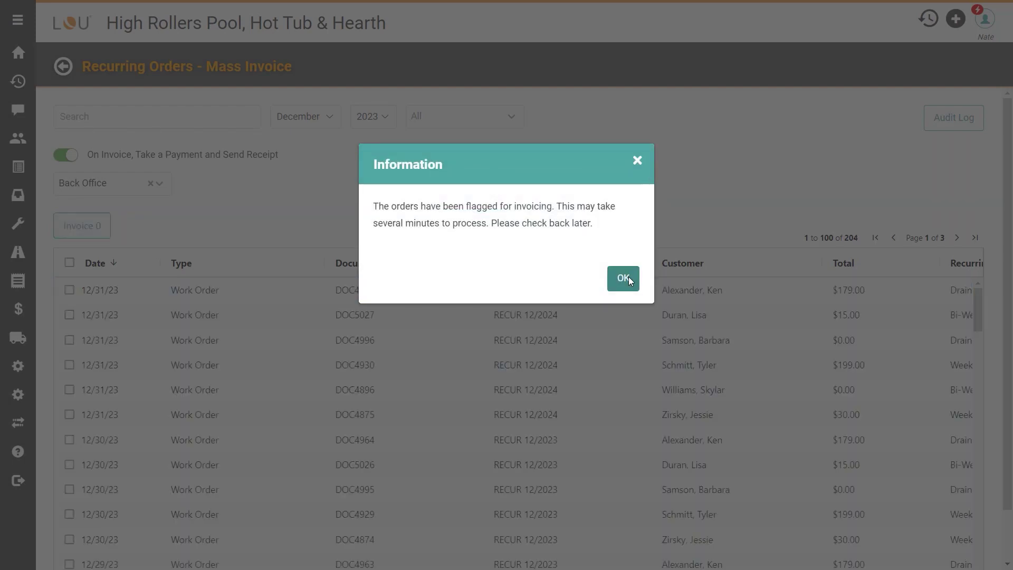
{"action": "left_click", "coordinate": [629, 277]}
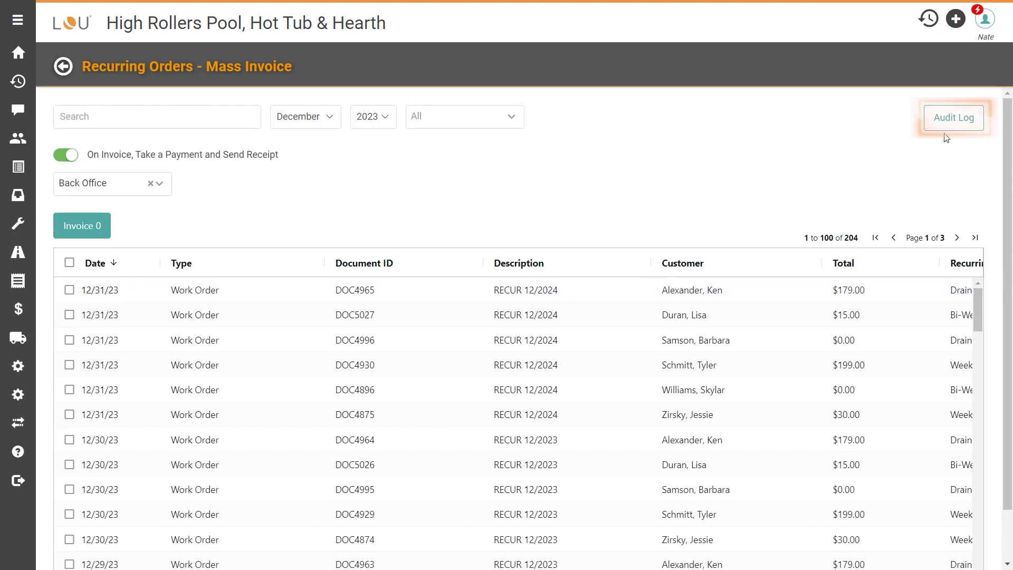
{"action": "left_click", "coordinate": [952, 119]}
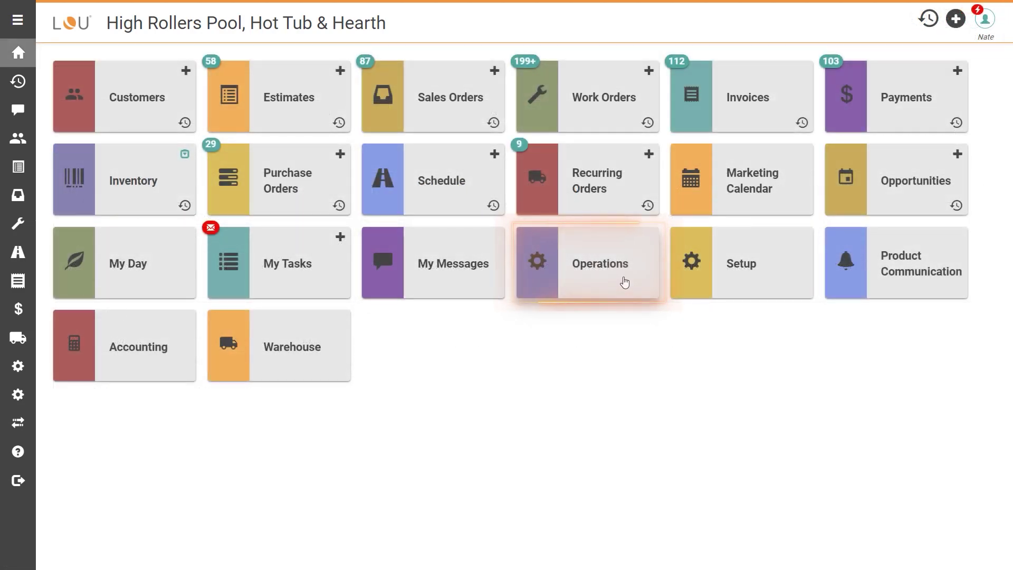
Open Customer Statements from Operations and select all customers in the list for sending statements.
{"action": "left_click", "coordinate": [624, 280]}
{"action": "left_click_drag", "start_coordinate": [997, 217], "coordinate": [997, 324]}
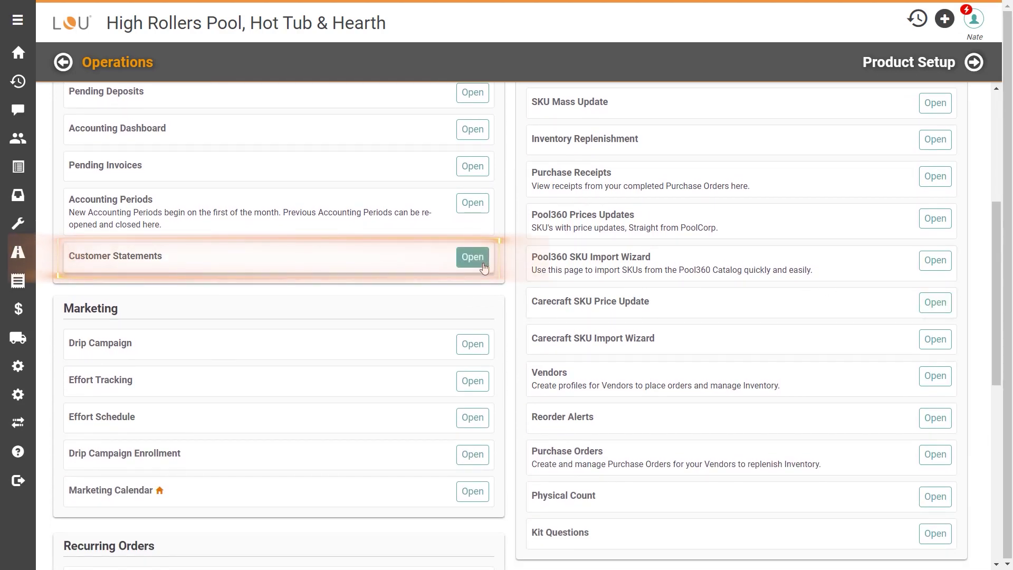
{"action": "left_click", "coordinate": [483, 268]}
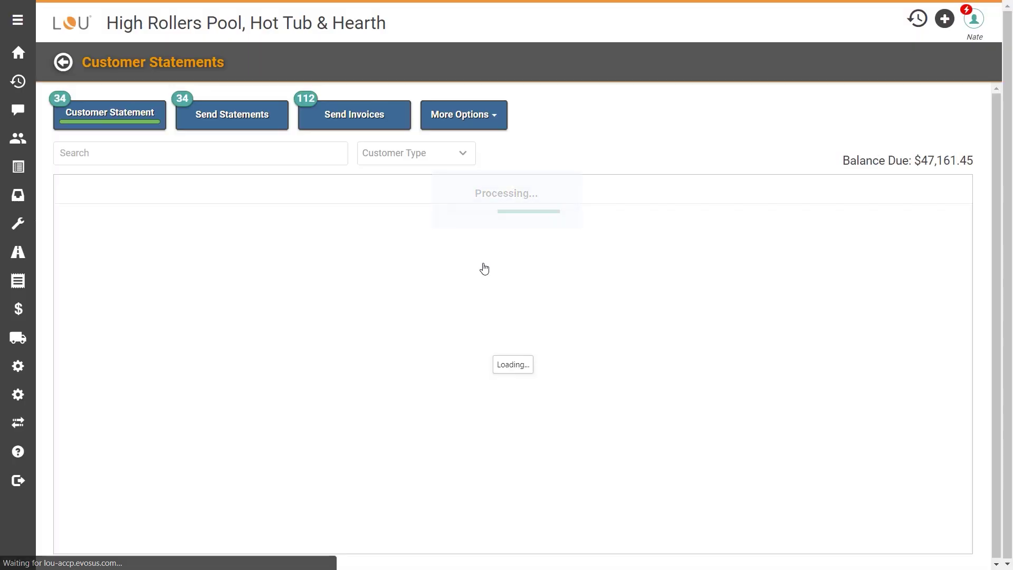
{"action": "left_click", "coordinate": [260, 129]}
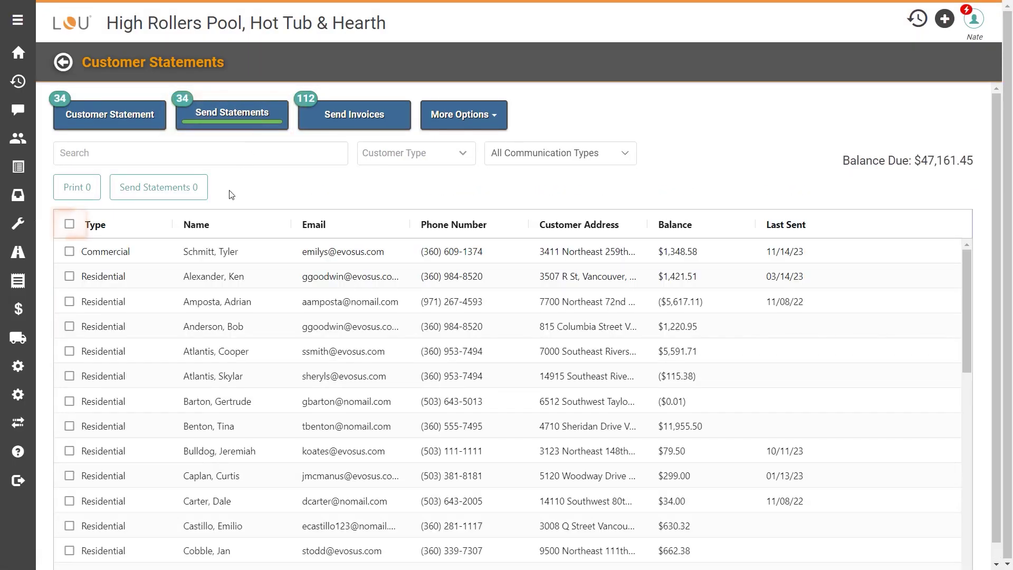
{"action": "left_click", "coordinate": [70, 224]}
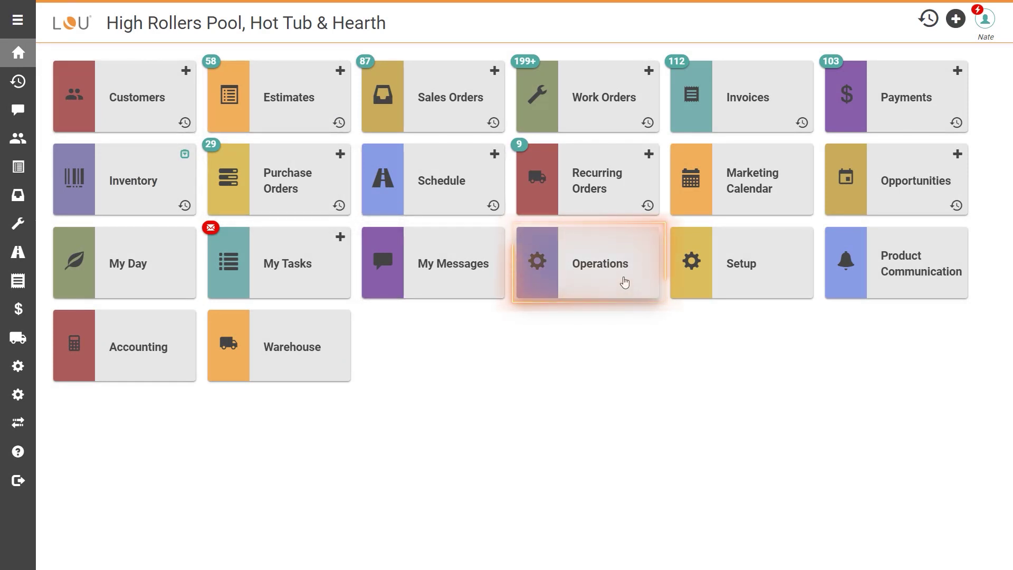
Open Review and Invoice for recurring orders from Operations and review the first hot tub cleaning work order in the list.
{"action": "left_click", "coordinate": [625, 283]}
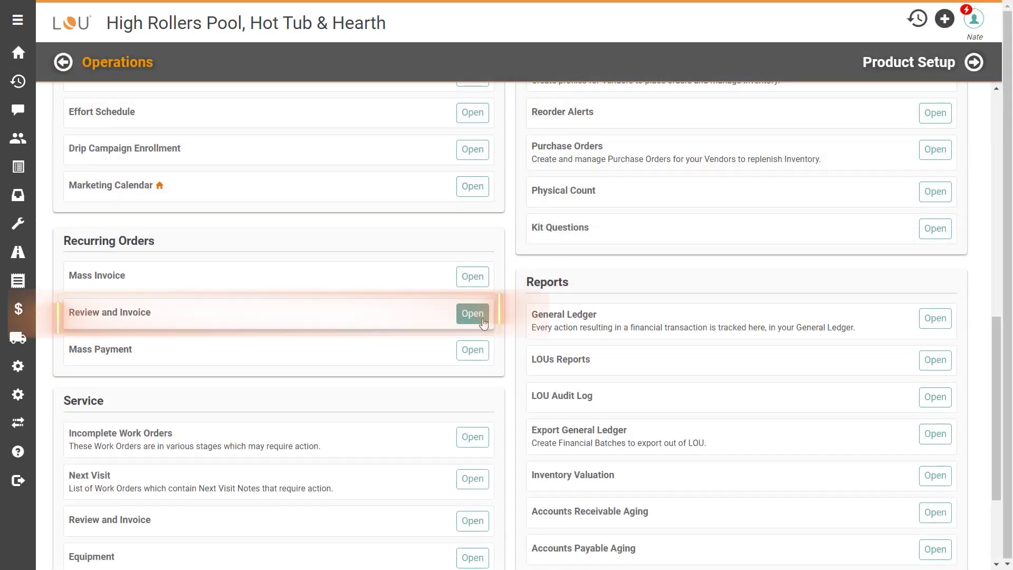
{"action": "left_click", "coordinate": [483, 320]}
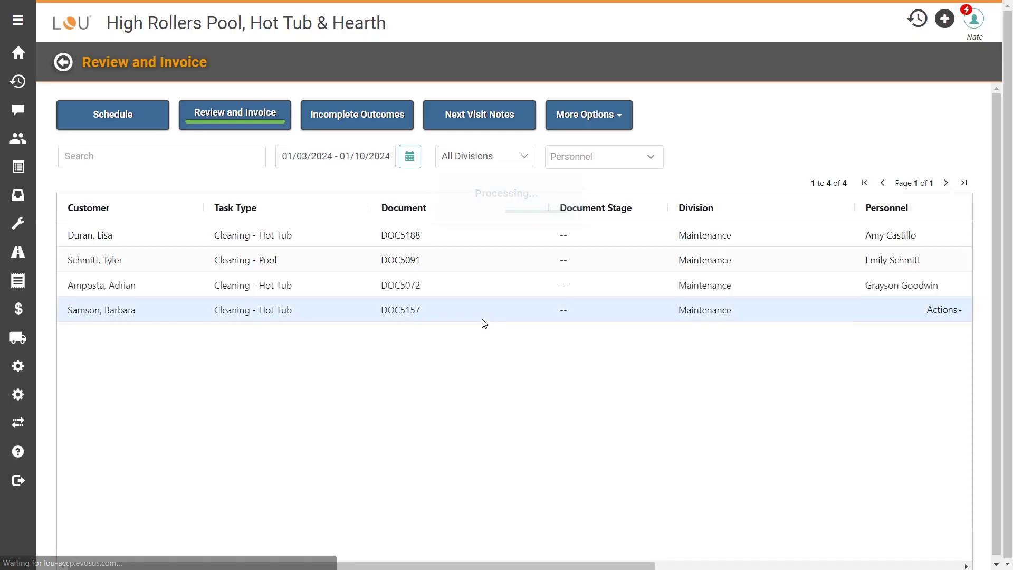
{"action": "left_click", "coordinate": [466, 236]}
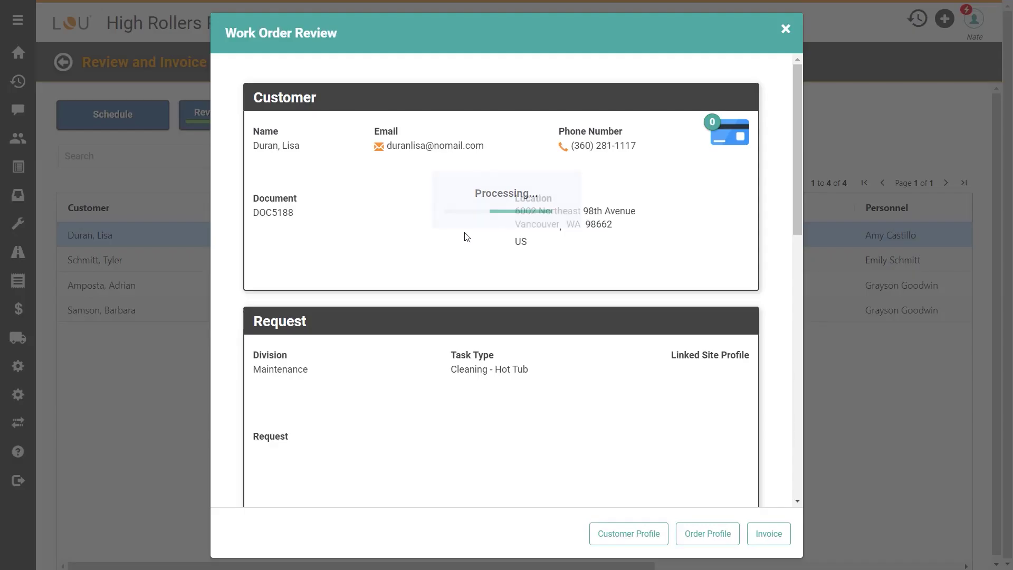
{"action": "left_click_drag", "start_coordinate": [797, 182], "coordinate": [799, 422]}
Invoice the reviewed work order with Back Office as the POS station, keeping the receipt and customer statement messages enabled.
{"action": "left_click", "coordinate": [769, 533]}
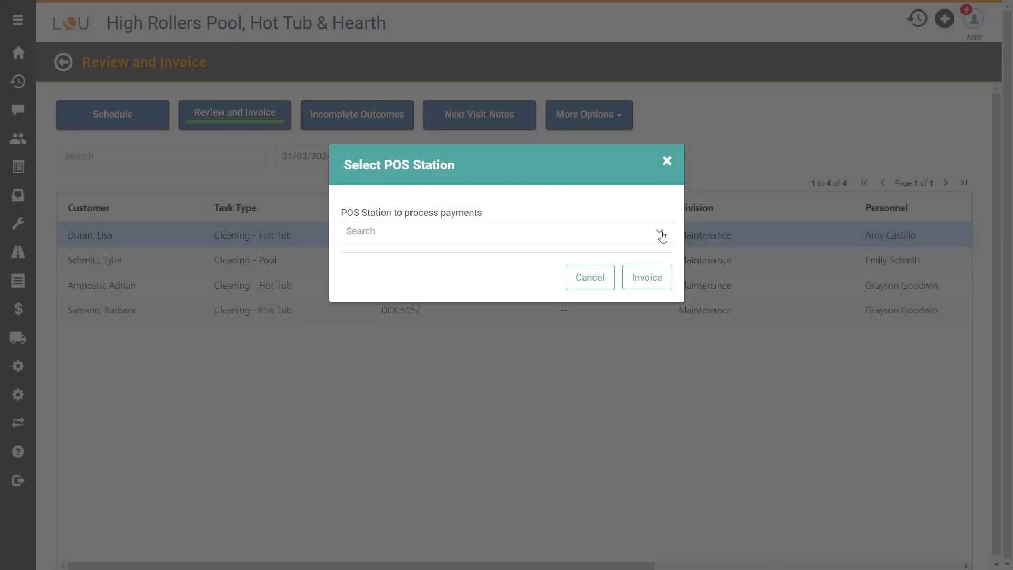
{"action": "left_click", "coordinate": [662, 237]}
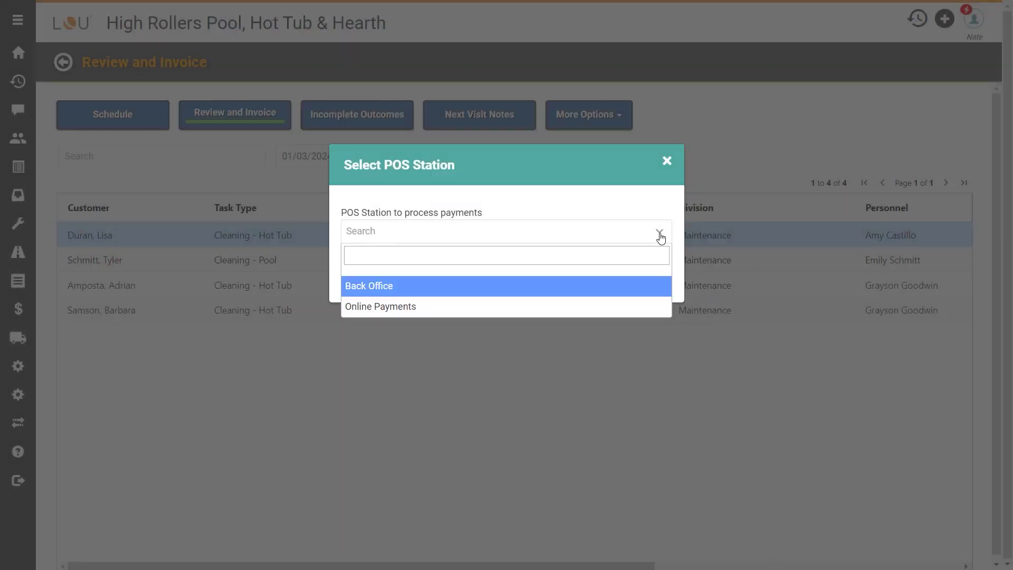
{"action": "left_click", "coordinate": [644, 295]}
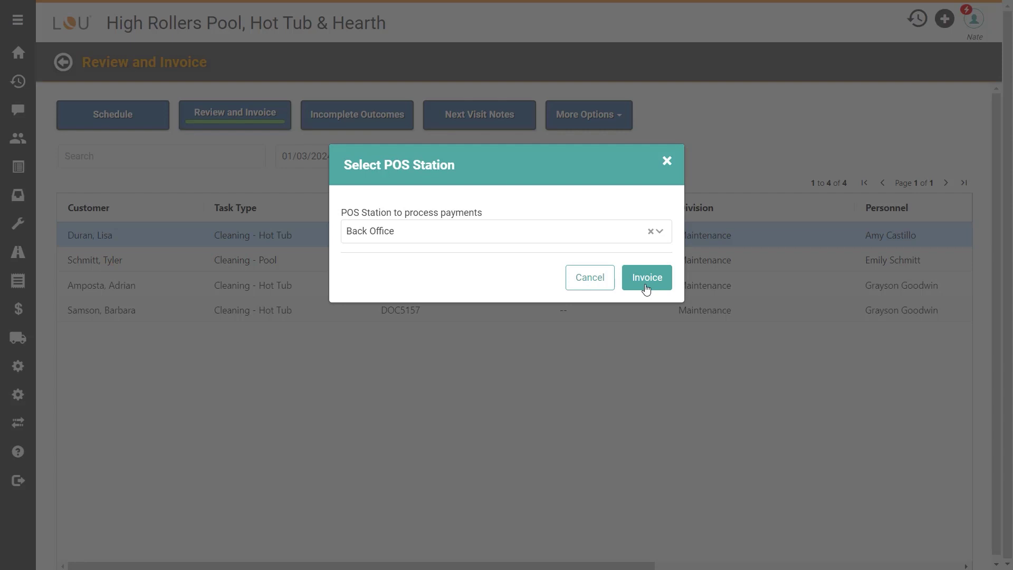
{"action": "left_click", "coordinate": [646, 288]}
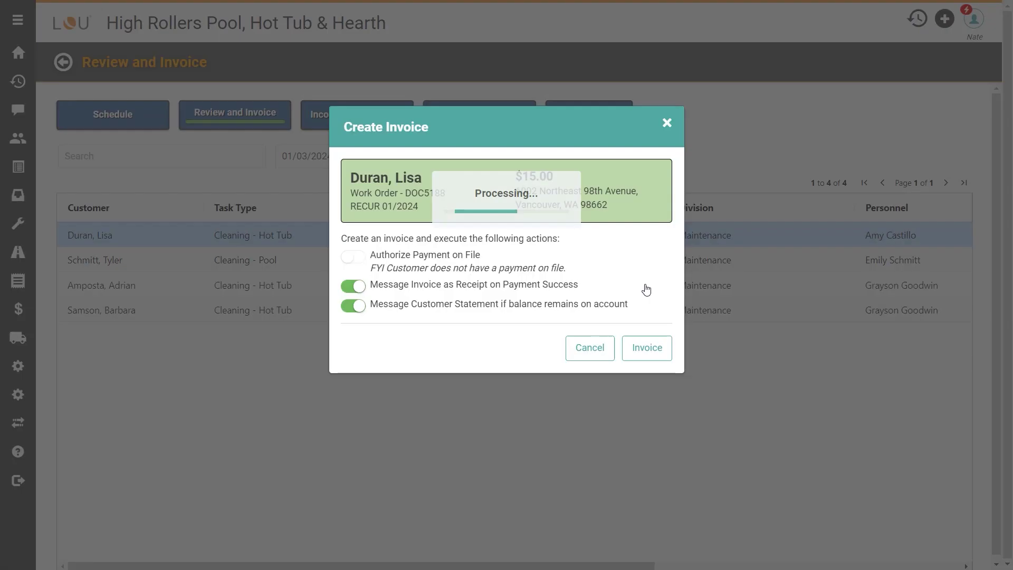
{"action": "left_click", "coordinate": [650, 359]}
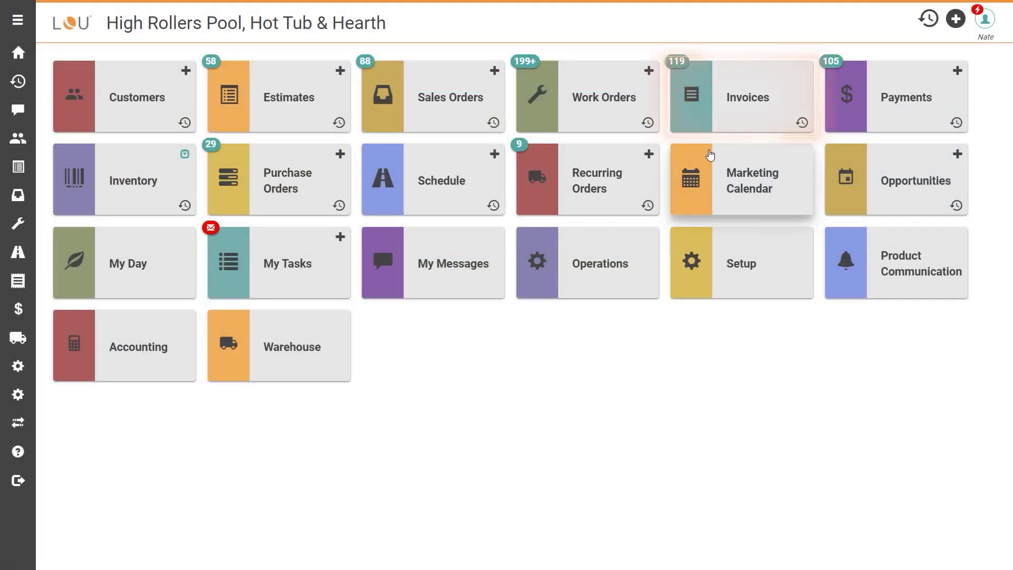
In Invoices, sort the pending list by date and open the $79.00 RECUR 12/2023 work order invoice dated 1/10/2024.
{"action": "left_click", "coordinate": [739, 122]}
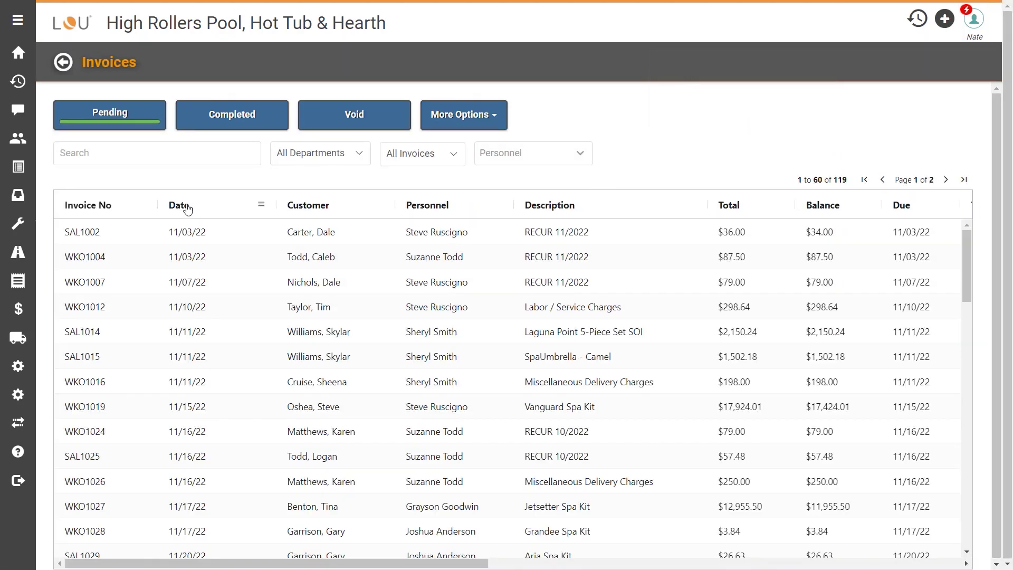
{"action": "left_click", "coordinate": [199, 205]}
{"action": "left_click", "coordinate": [265, 263]}
{"action": "double_click", "coordinate": [266, 262]}
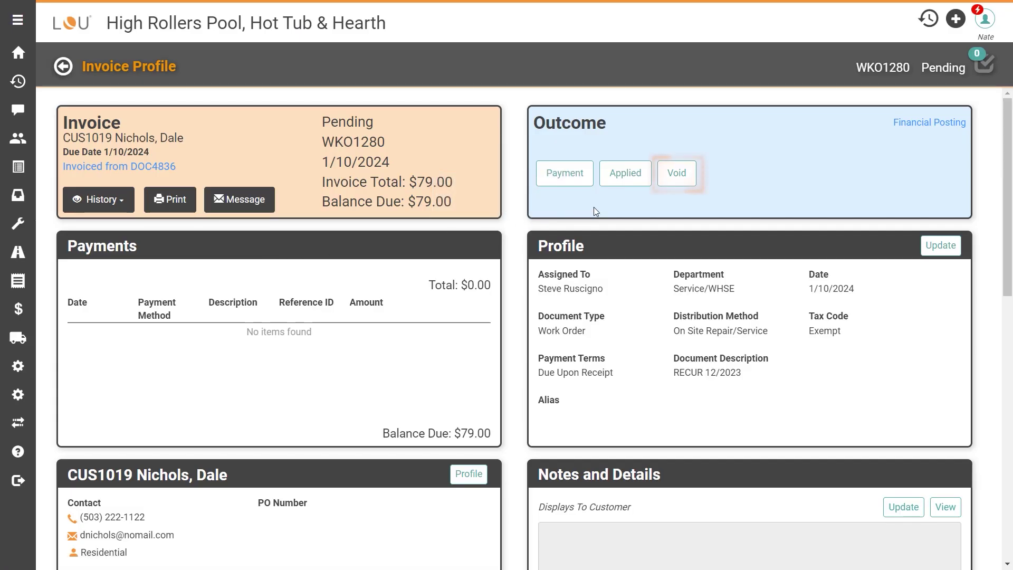
Void the open work order invoice with the reason "Invoiced too quickly".
{"action": "left_click", "coordinate": [665, 190]}
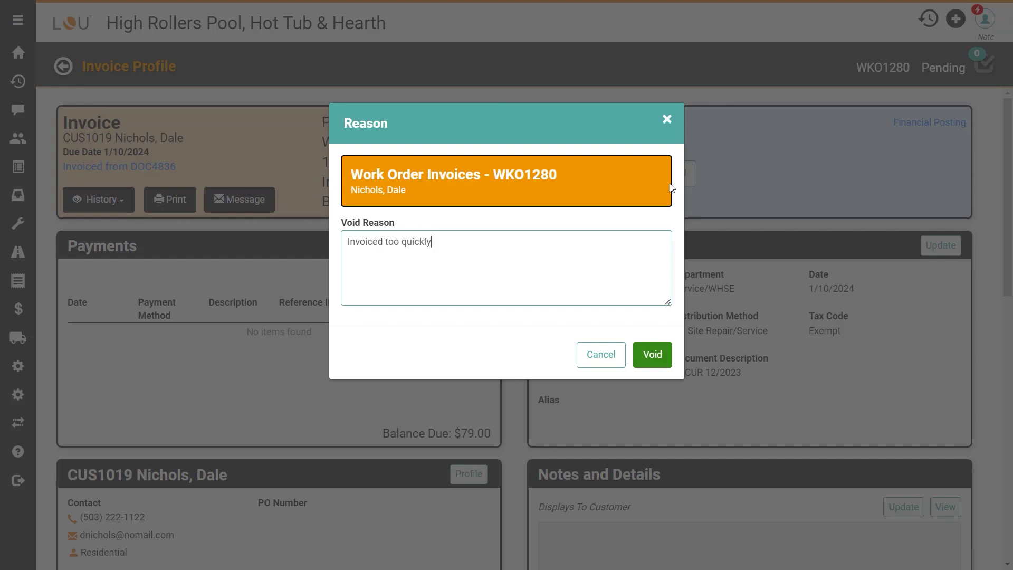
{"action": "left_click", "coordinate": [662, 356]}
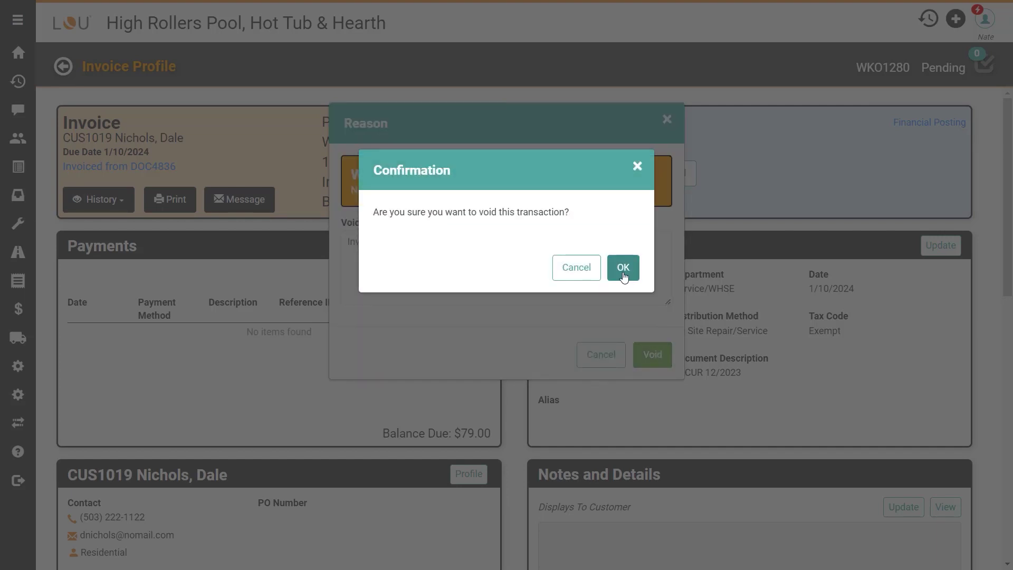
{"action": "left_click", "coordinate": [624, 277]}
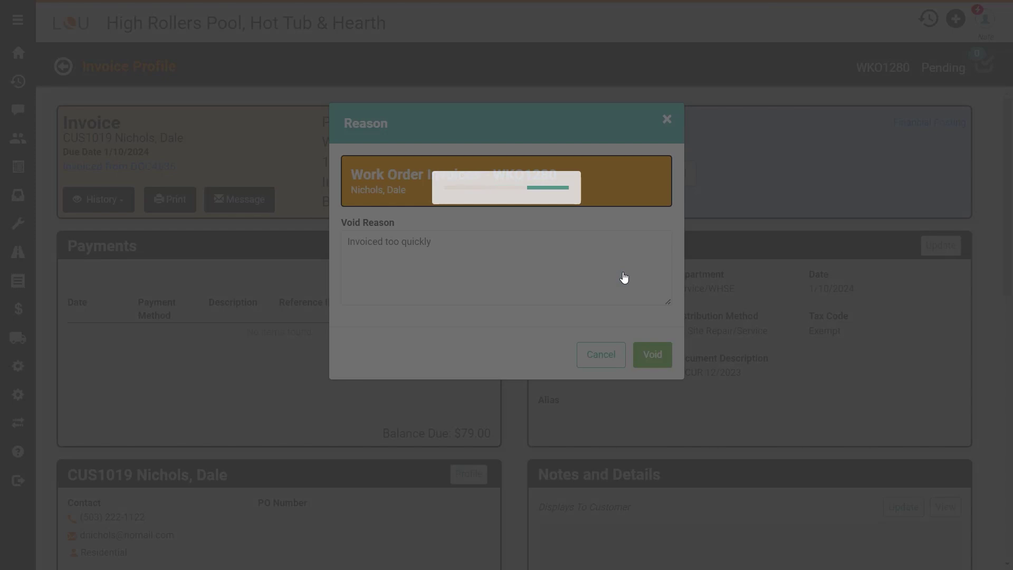